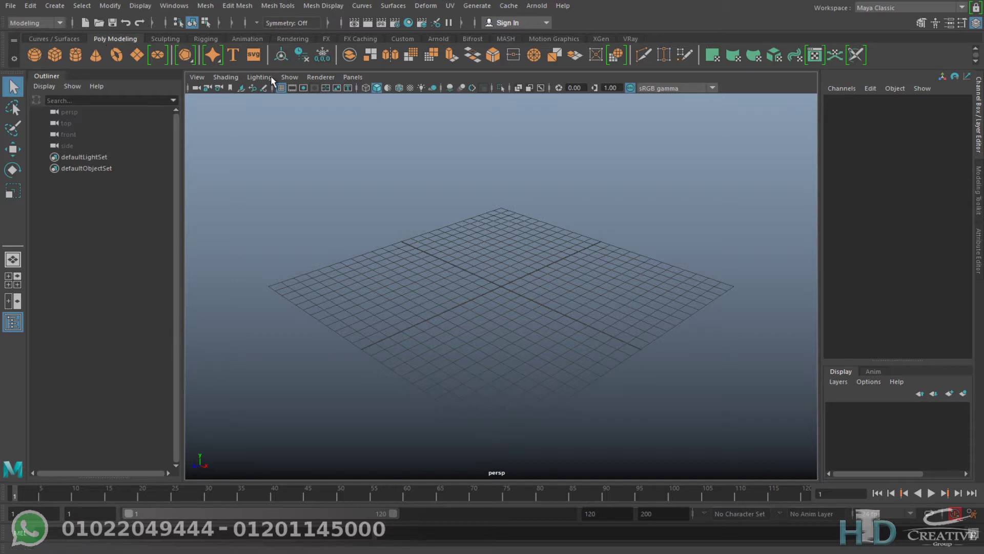
Tilt the perspective view down toward the grid and start the Polygon Sphere tool
mouse_move(513, 205)
alt+mouse_down()
mouse_move(440, 246)
mouse_move(390, 230)
alt+mouse_up()
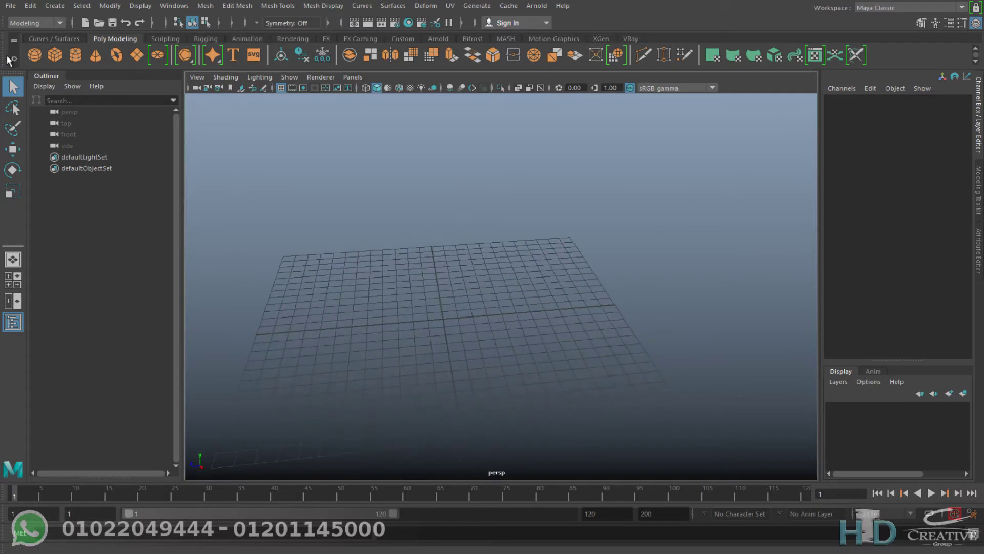
click(34, 54)
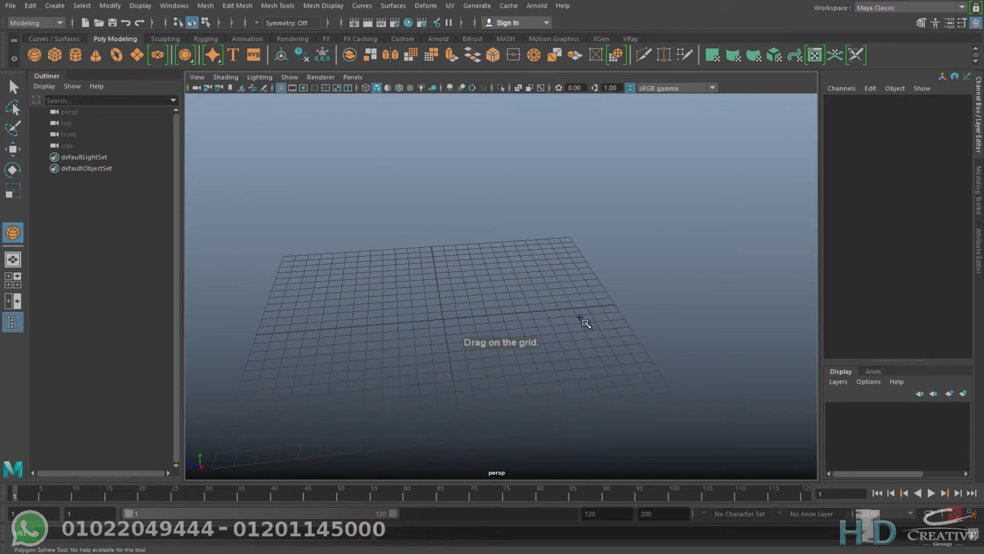
Drag out polygon sphere pSphere1, radius 4.352 and 20 subdivisions, right of centre
drag(573, 321, 609, 340)
mouse_move(545, 305)
alt+mouse_down()
mouse_move(595, 266)
mouse_move(616, 272)
alt+mouse_up()
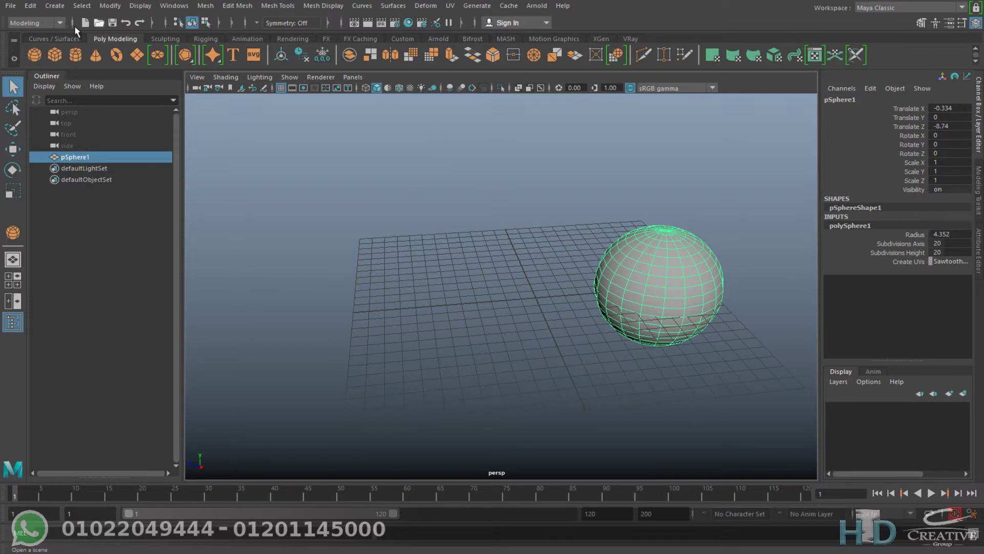
Add a NURBS sphere, move it along Z beside pSphere1, and scale it to about 4.4
click(52, 40)
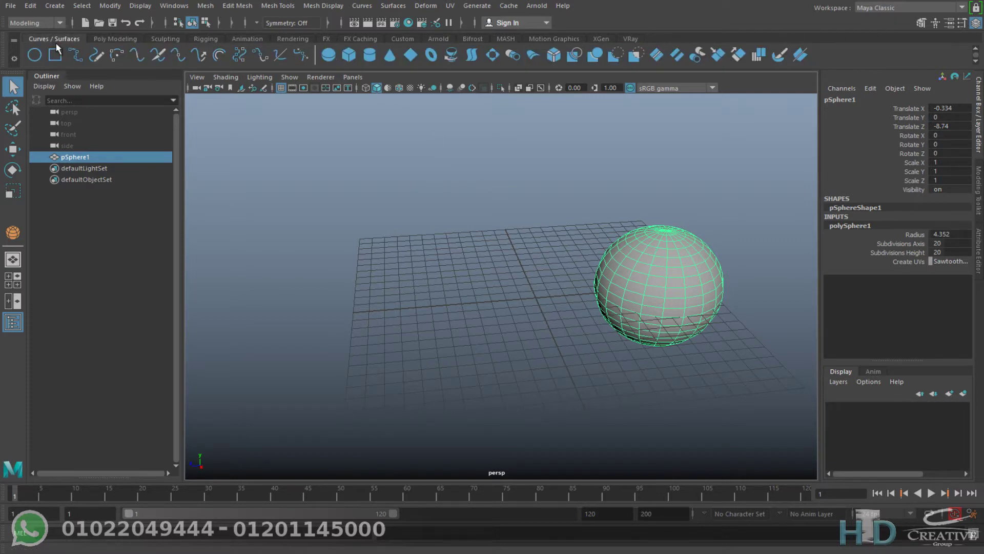
click(330, 59)
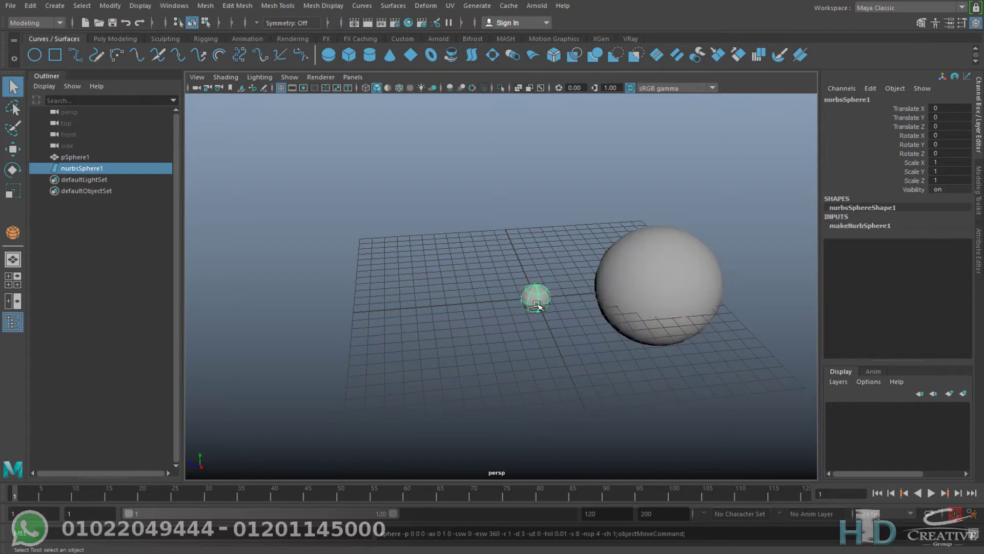
key(w)
mouse_move(536, 306)
mouse_down()
mouse_move(431, 308)
mouse_move(445, 314)
mouse_move(542, 238)
mouse_up()
key(r)
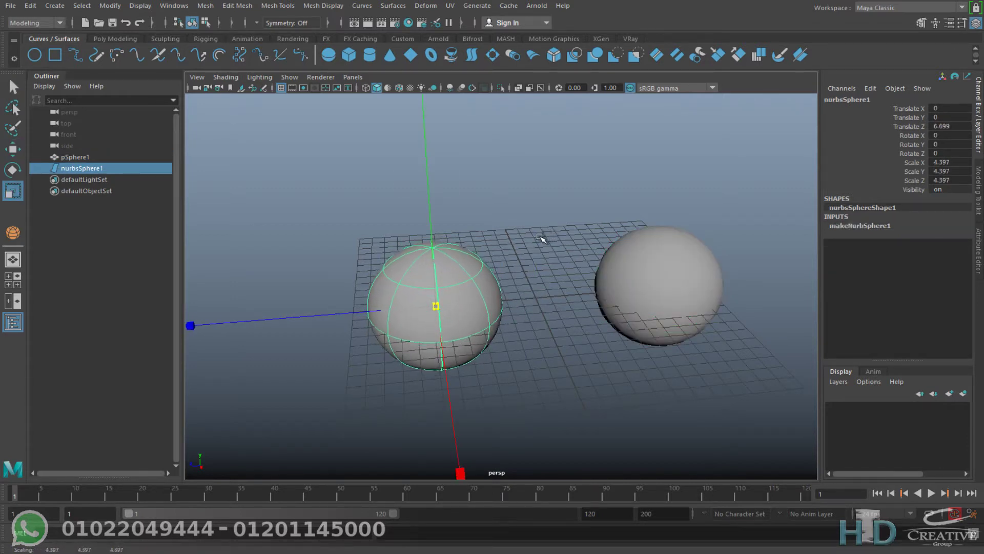
click(583, 237)
mouse_move(583, 308)
alt+mouse_down()
mouse_move(534, 332)
mouse_move(541, 326)
mouse_move(523, 354)
mouse_move(532, 360)
alt+mouse_up()
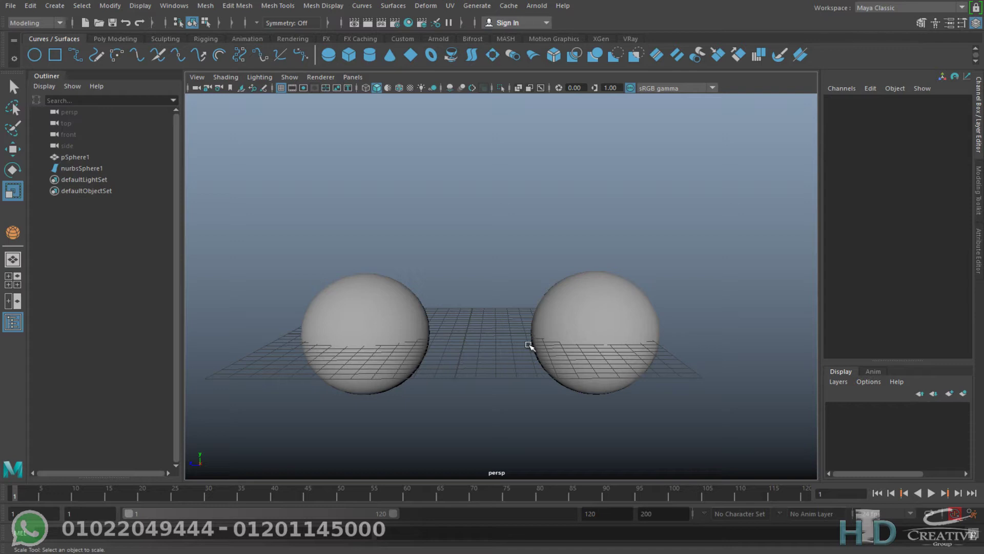
Select each sphere in turn, then marquee-select both spheres together
click(77, 157)
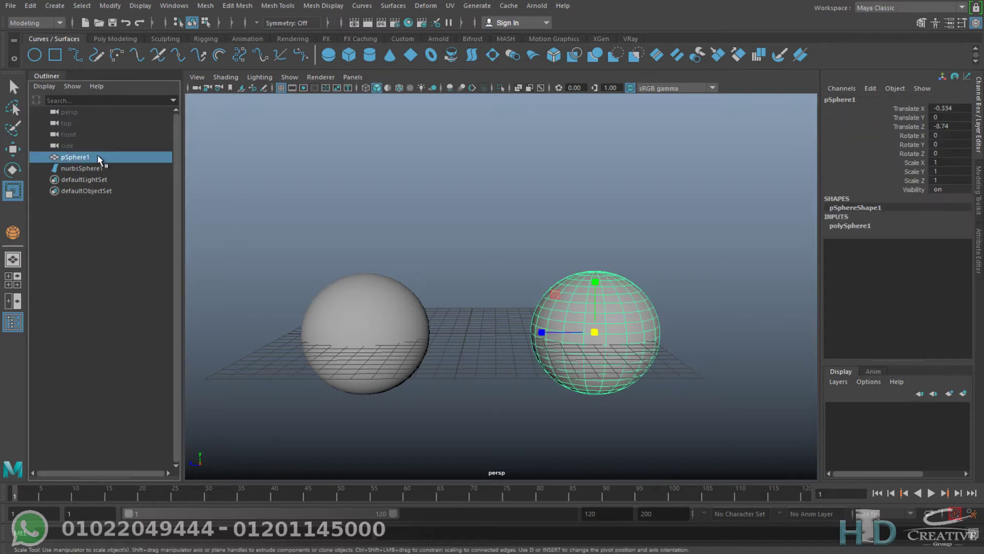
click(83, 168)
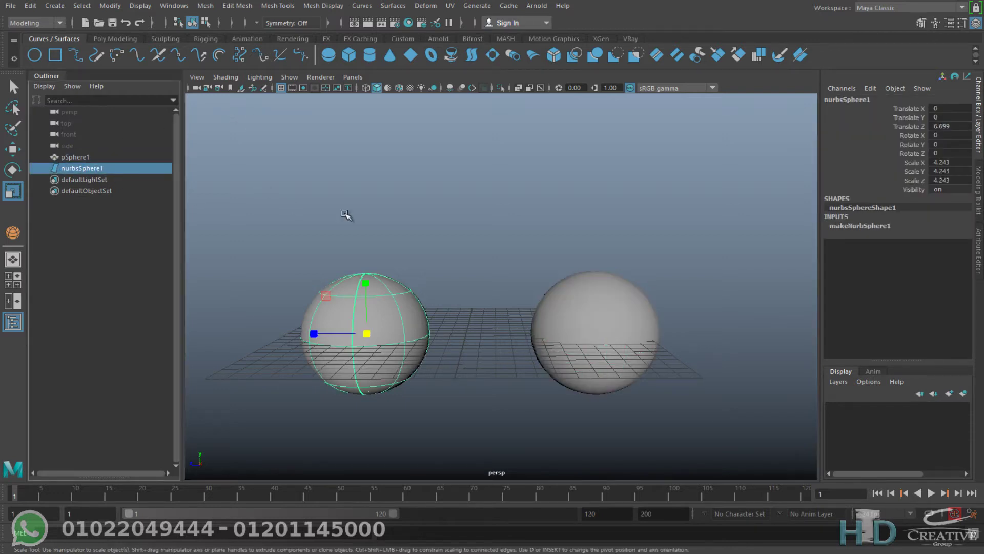
click(730, 159)
drag(730, 157, 254, 456)
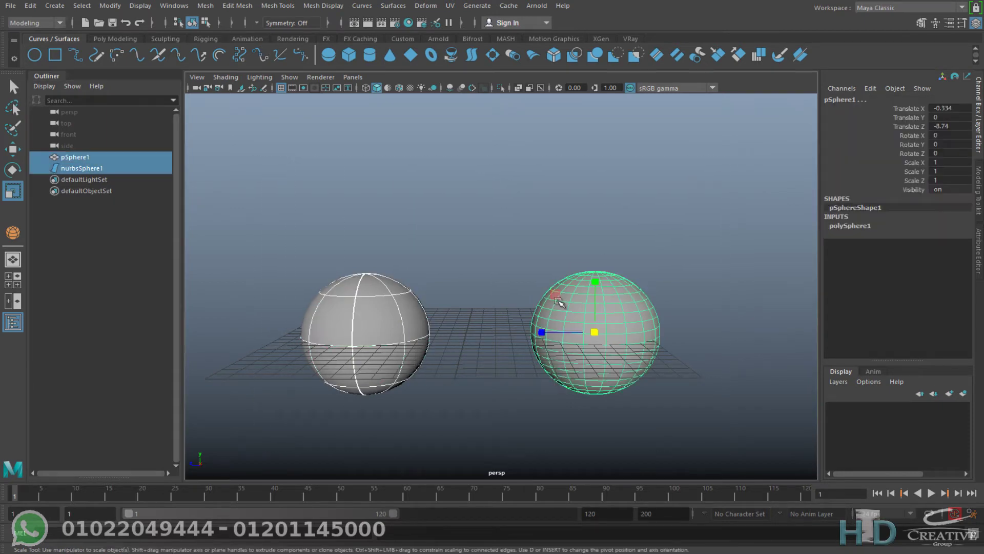
Zoom and pan in close to inspect the NURBS and polygon spheres
scroll(539, 287, up, 1)
scroll(531, 284, up, 2)
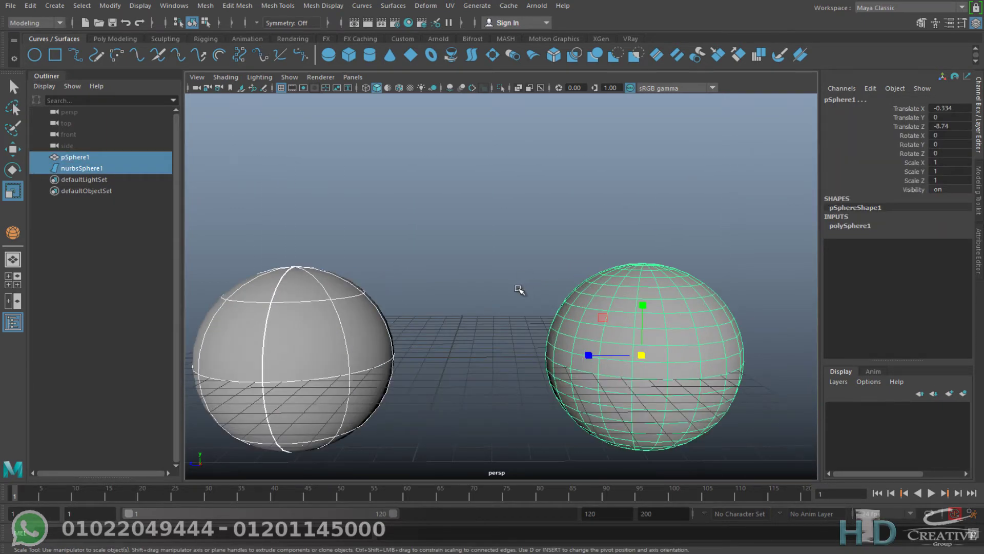
mouse_move(520, 290)
alt+middle_down()
mouse_move(545, 222)
mouse_move(741, 243)
alt+middle_up()
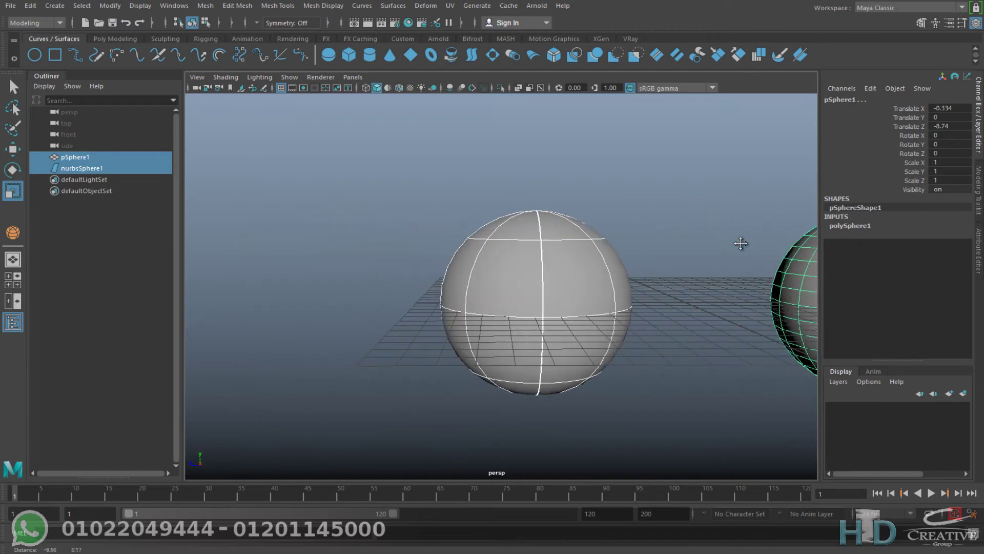
scroll(587, 323, up, 3)
scroll(608, 297, up, 2)
alt+middle_drag(608, 297, 431, 257)
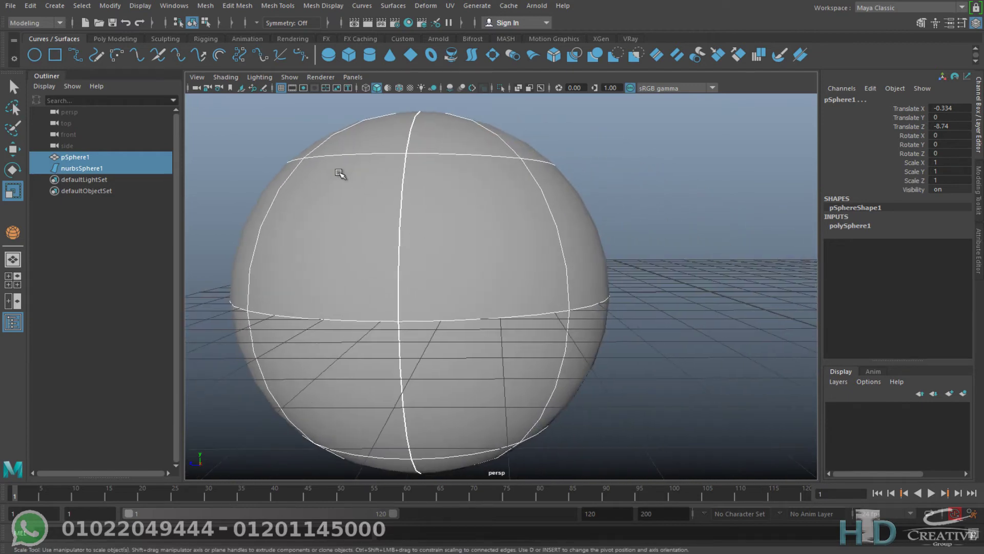
scroll(543, 349, down, 5)
alt+middle_drag(615, 321, 429, 216)
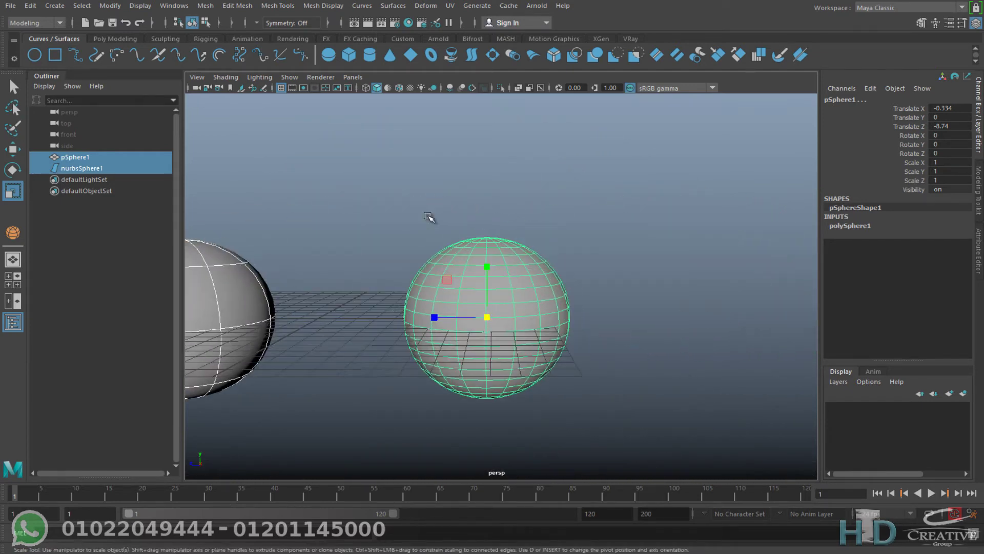
scroll(428, 216, up, 3)
mouse_move(365, 299)
alt+middle_down()
mouse_move(421, 256)
mouse_move(564, 246)
mouse_move(494, 248)
alt+middle_up()
scroll(519, 220, up, 2)
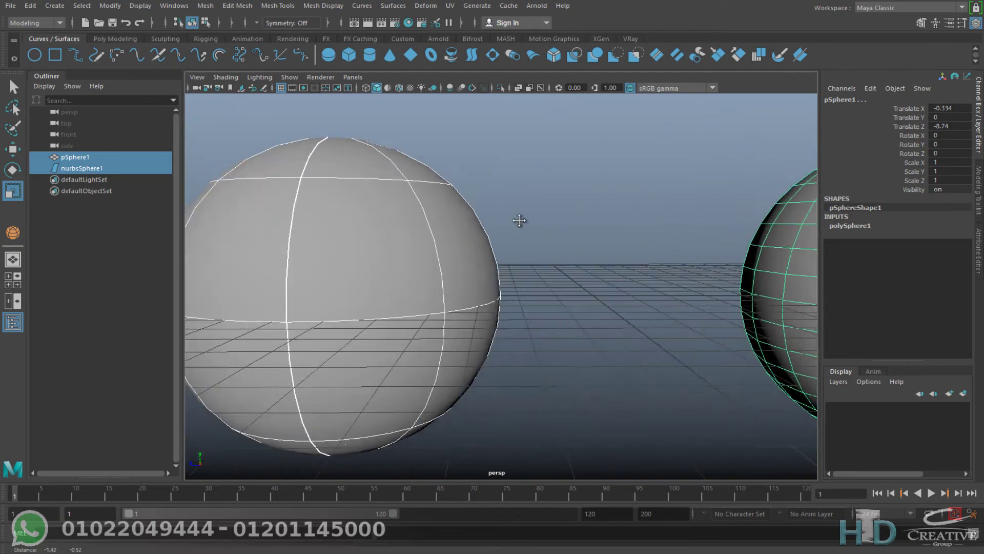
Orbit around the polygon sphere and frame both spheres side by side
mouse_move(519, 221)
alt+mouse_down()
mouse_move(459, 145)
mouse_move(528, 149)
alt+mouse_up()
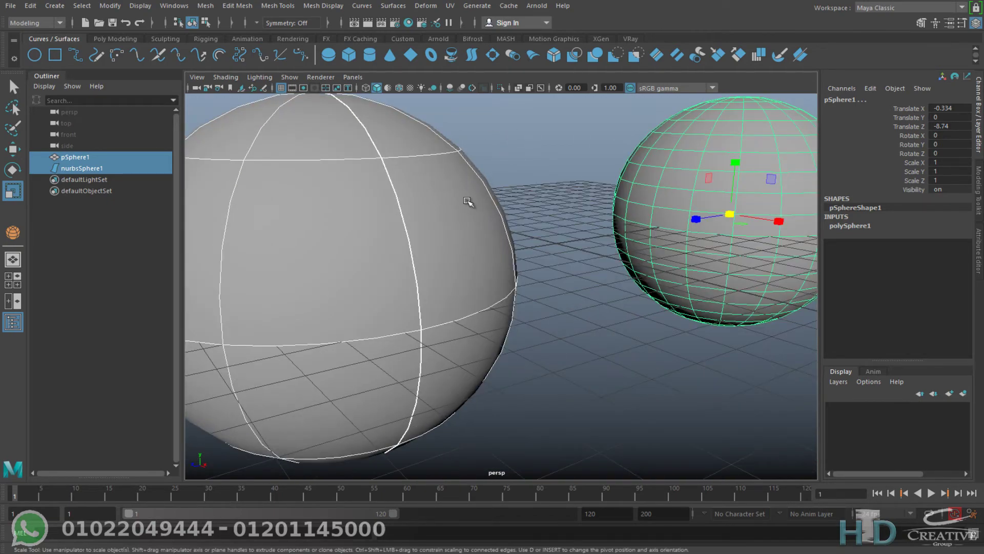
mouse_move(373, 182)
alt+mouse_down()
mouse_move(429, 181)
mouse_move(418, 182)
alt+mouse_up()
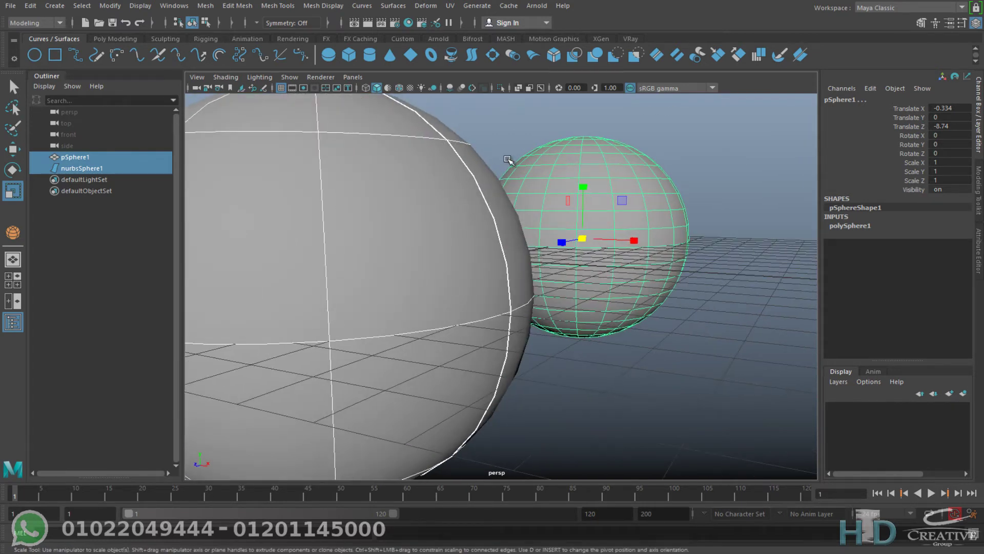
alt+middle_drag(709, 142, 538, 261)
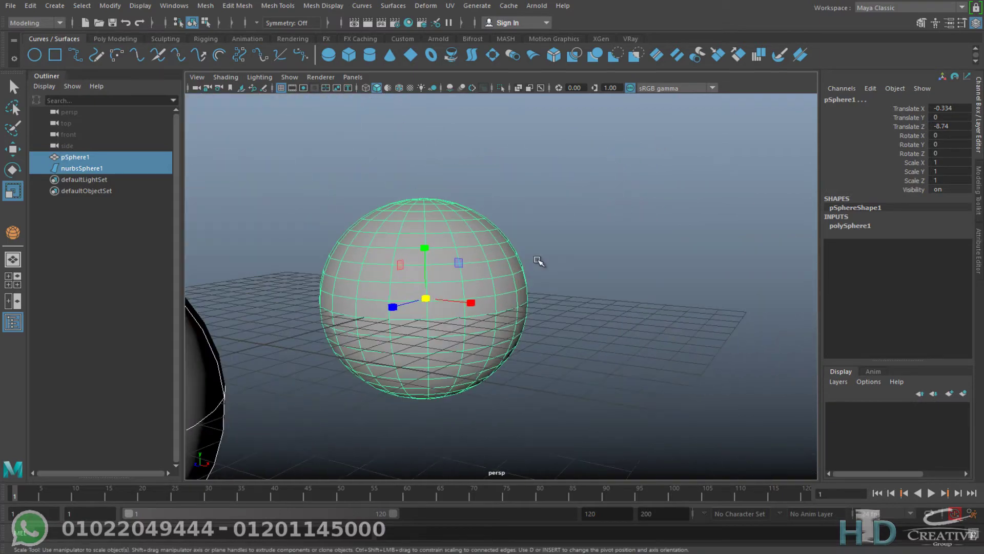
alt+drag(538, 262, 637, 272)
alt+middle_drag(637, 272, 336, 220)
scroll(326, 190, up, 3)
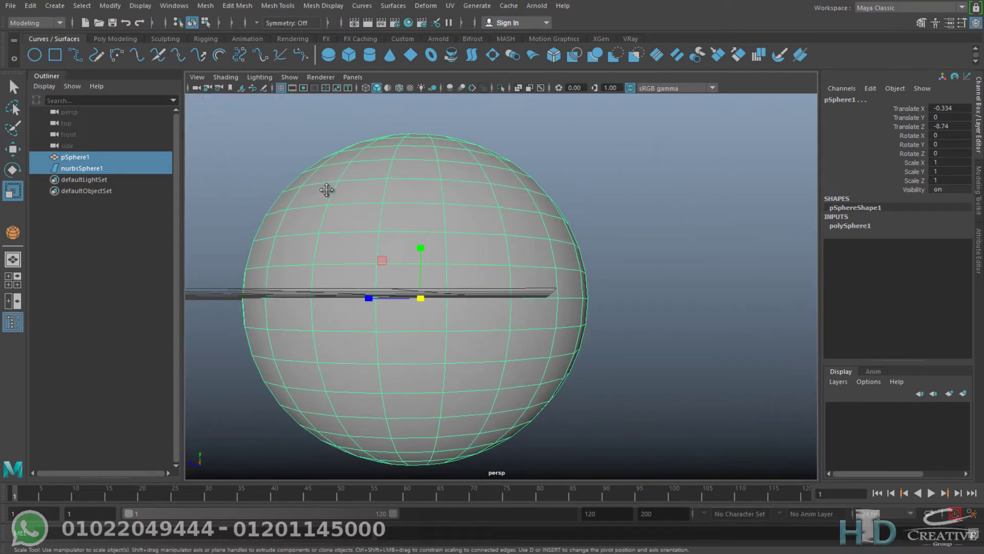
mouse_move(327, 190)
alt+mouse_down()
mouse_move(497, 246)
mouse_move(437, 248)
alt+mouse_up()
alt+right_drag(437, 248, 631, 327)
scroll(454, 327, up, 2)
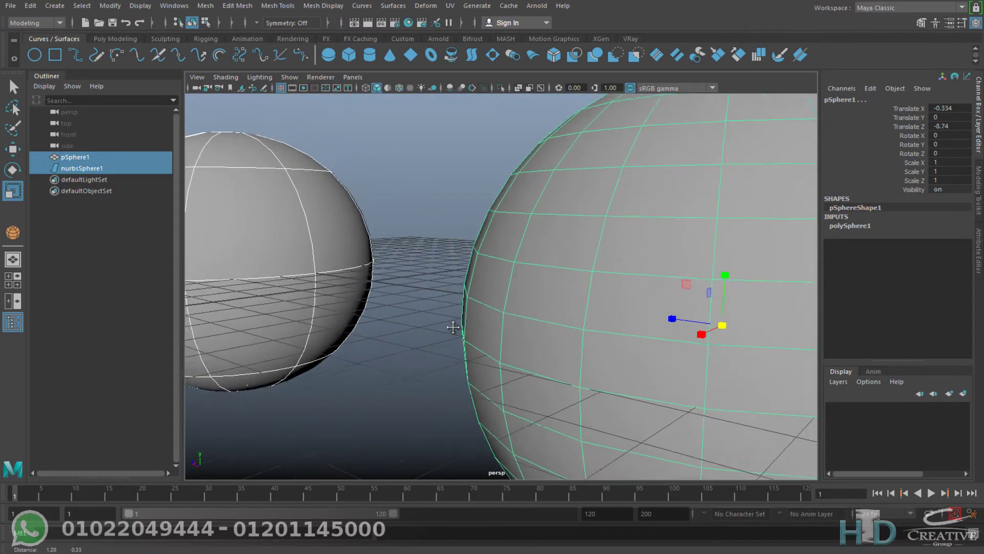
alt+right_drag(453, 327, 637, 330)
mouse_move(637, 330)
alt+mouse_down()
mouse_move(396, 194)
mouse_move(259, 169)
alt+mouse_up()
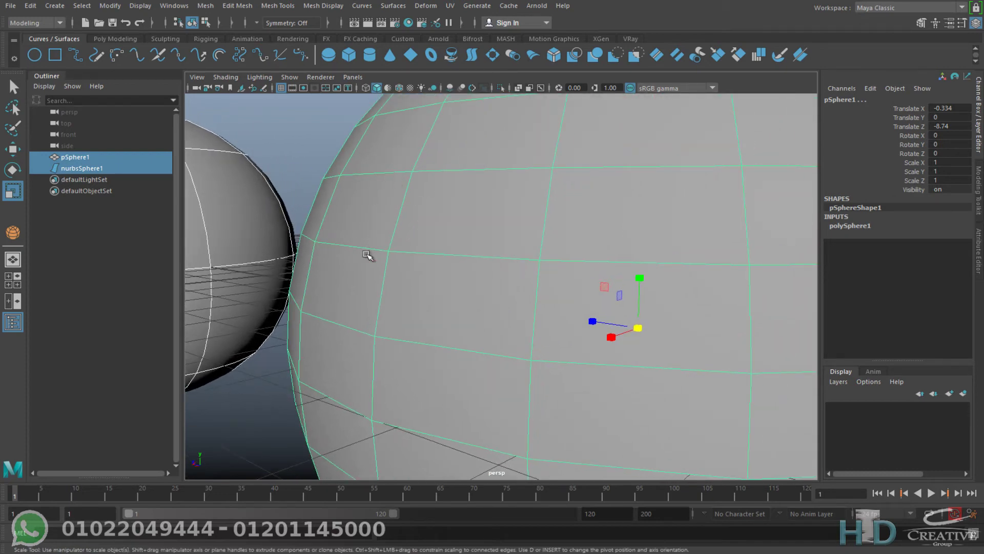
scroll(368, 255, down, 3)
mouse_move(369, 259)
alt+right_down()
mouse_move(347, 257)
mouse_move(325, 281)
mouse_move(440, 276)
alt+right_up()
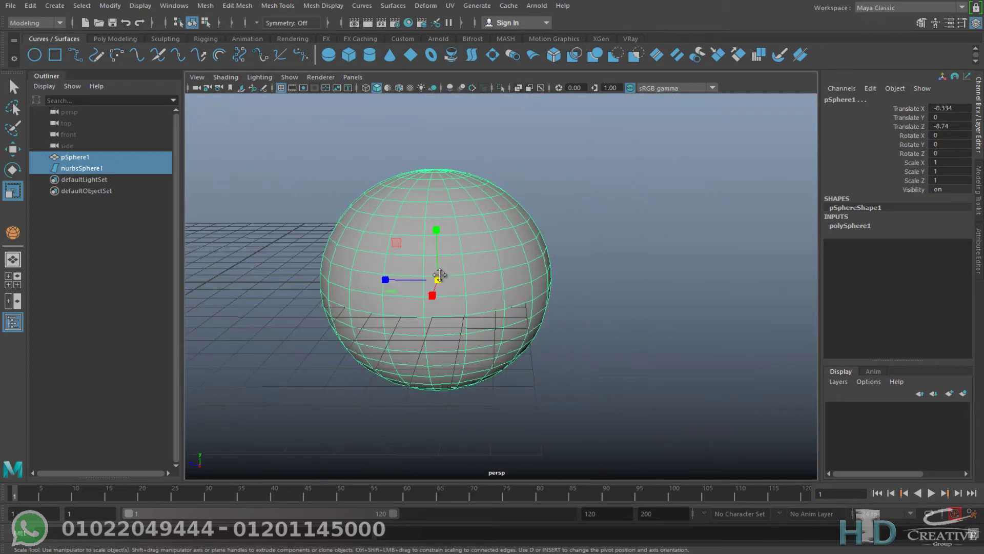
mouse_move(440, 275)
alt+mouse_down()
mouse_move(534, 246)
mouse_move(534, 264)
mouse_move(567, 270)
alt+mouse_up()
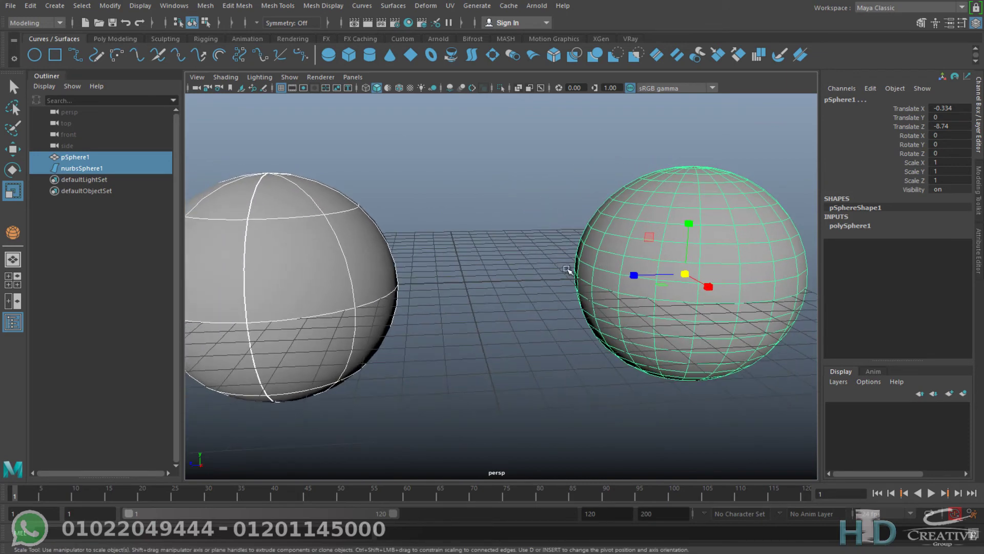
Click empty space so neither sphere remains selected
click(541, 262)
click(687, 220)
click(482, 202)
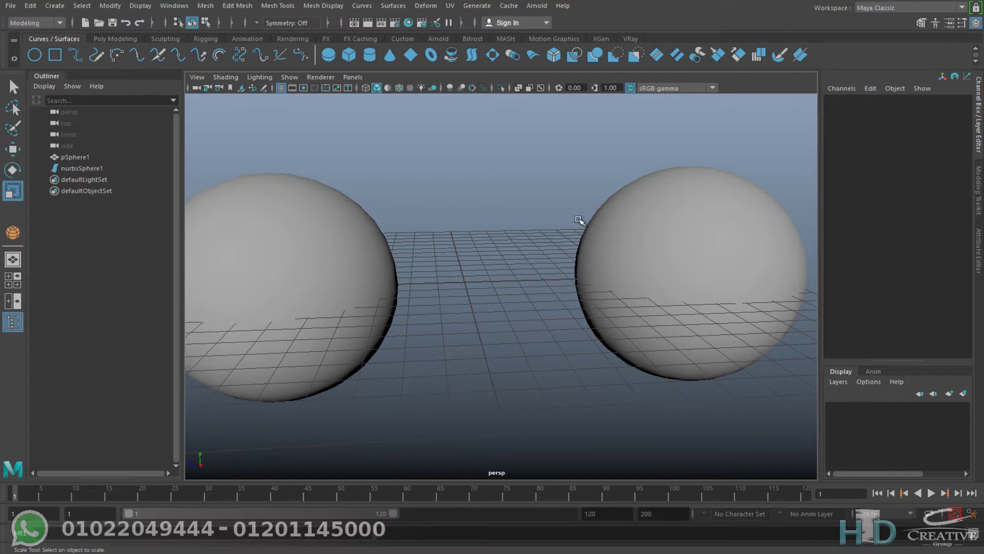
Turn on Wireframe on Shaded so both spheres show their wire lines
click(337, 272)
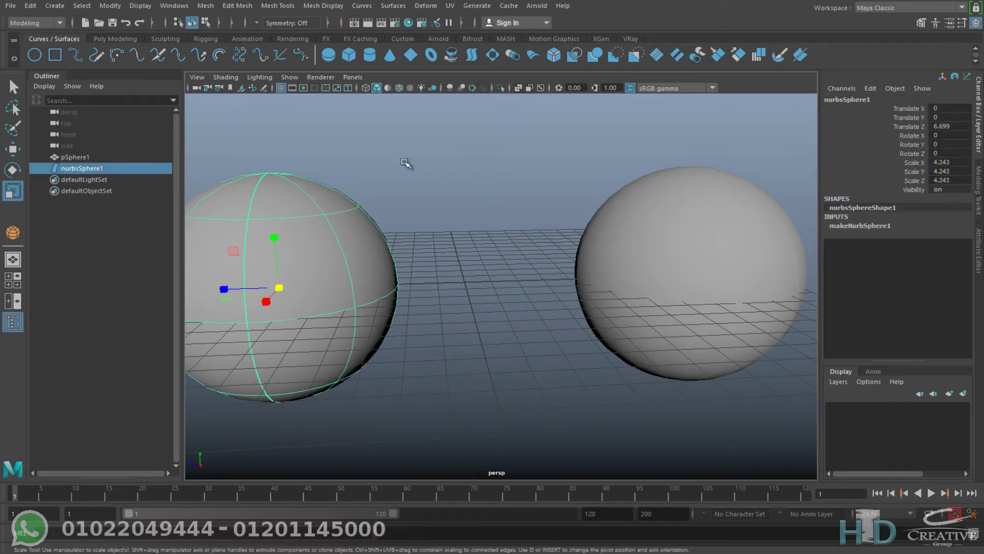
click(496, 248)
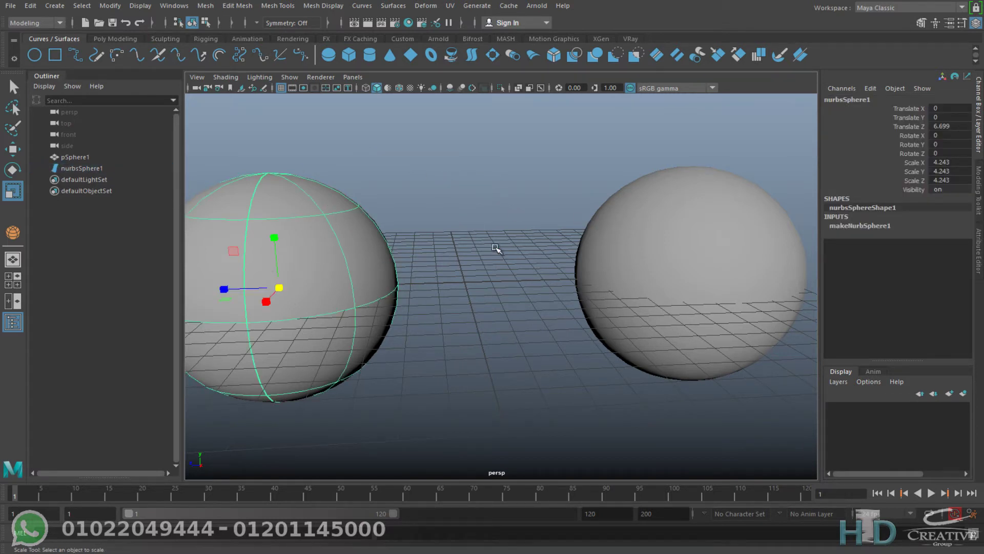
click(399, 88)
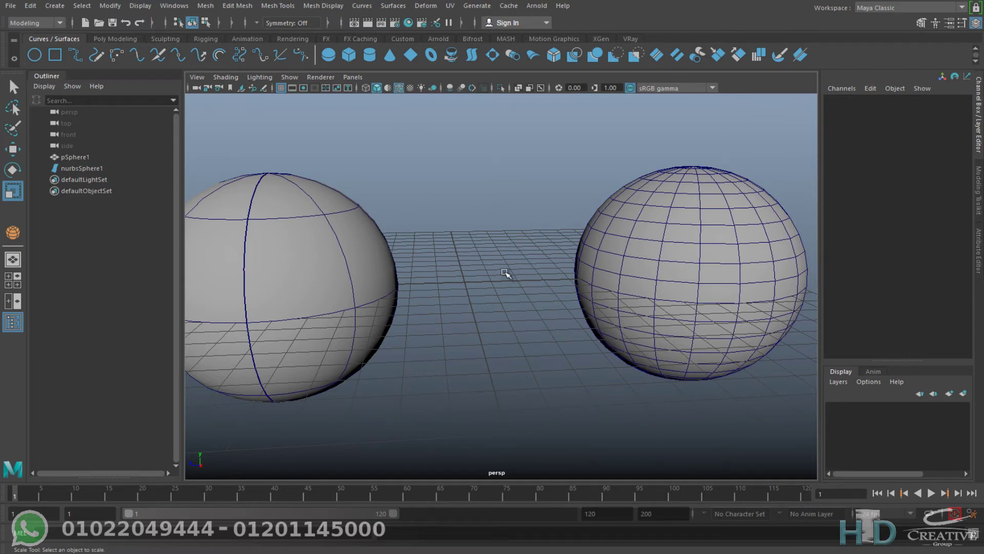
Reframe both spheres in the view and select the NURBS sphere
alt+drag(506, 276, 619, 275)
alt+drag(663, 248, 613, 266)
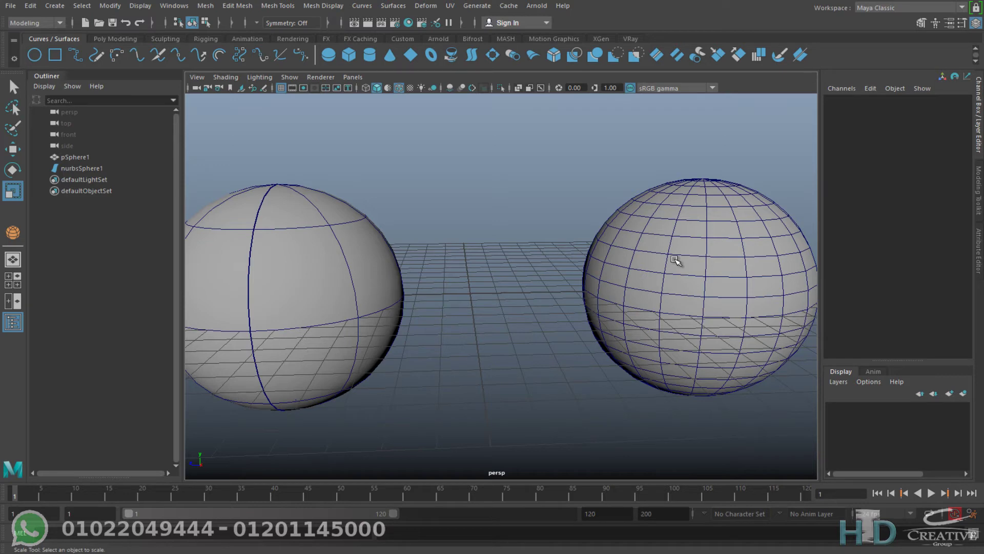
mouse_move(237, 325)
alt+middle_down()
mouse_move(331, 331)
mouse_move(352, 318)
mouse_move(446, 314)
mouse_move(398, 311)
alt+middle_up()
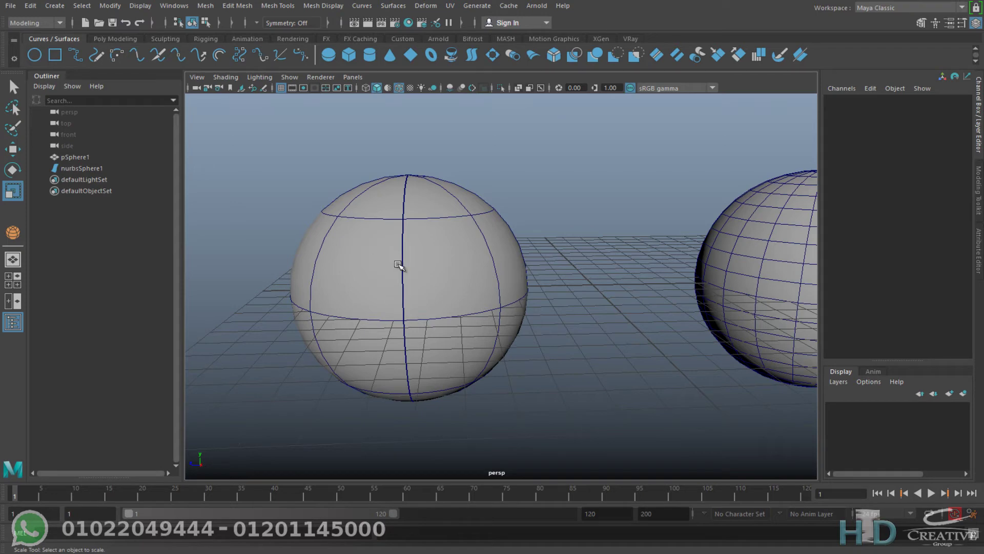
scroll(430, 268, down, 3)
alt+middle_drag(459, 264, 411, 277)
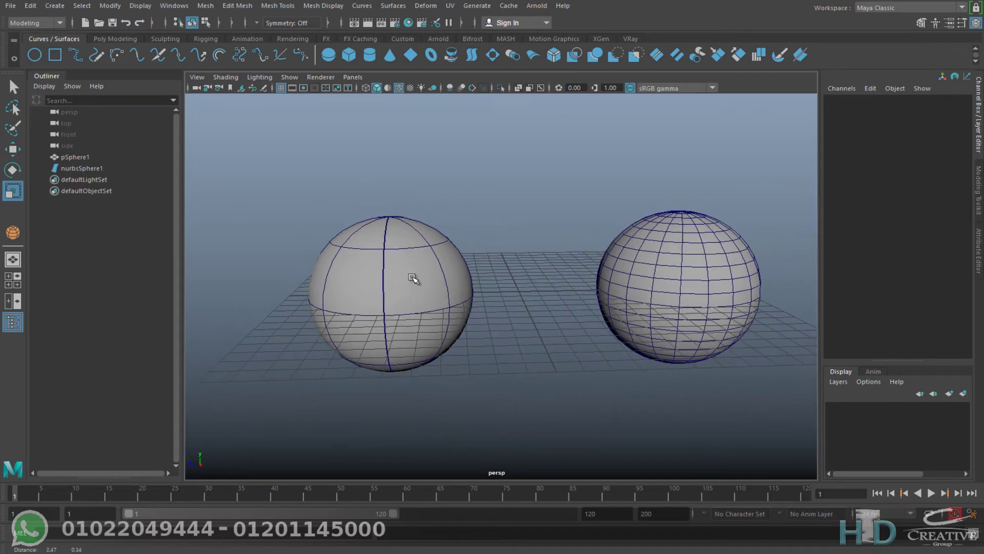
click(413, 266)
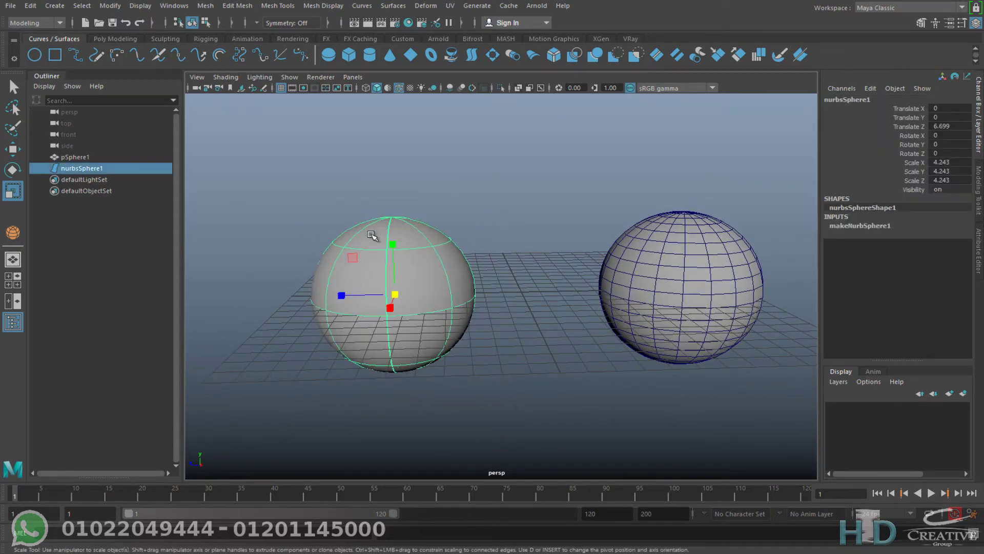
Convert the NURBS sphere to quad polygons with tessellation count 200, moving the copy left
key(w)
click(110, 6)
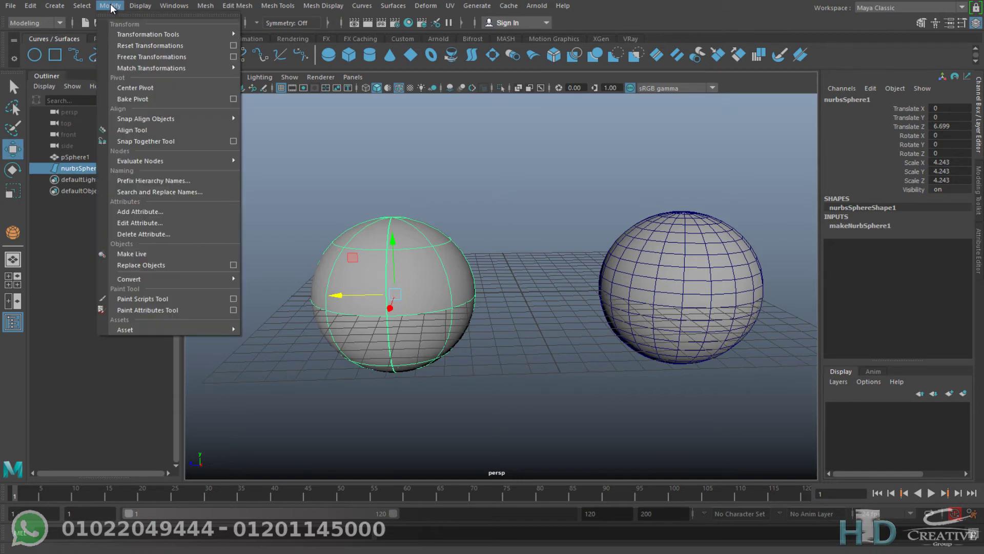
mouse_move(154, 279)
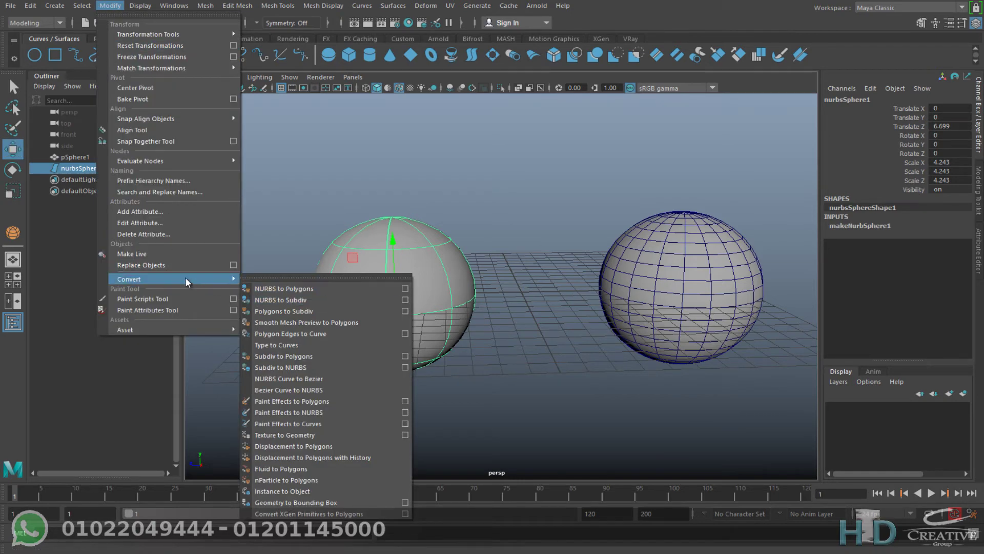
click(405, 289)
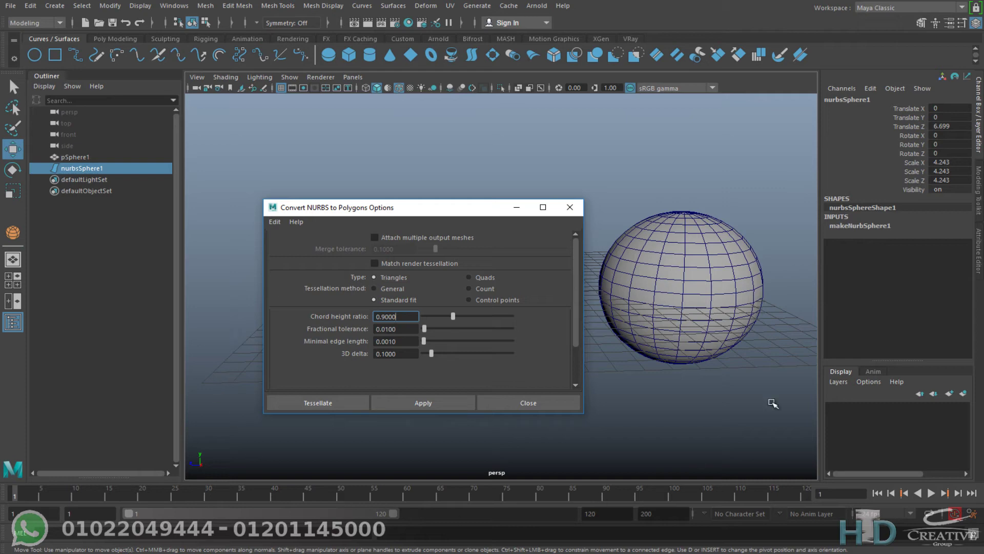
click(487, 288)
click(348, 406)
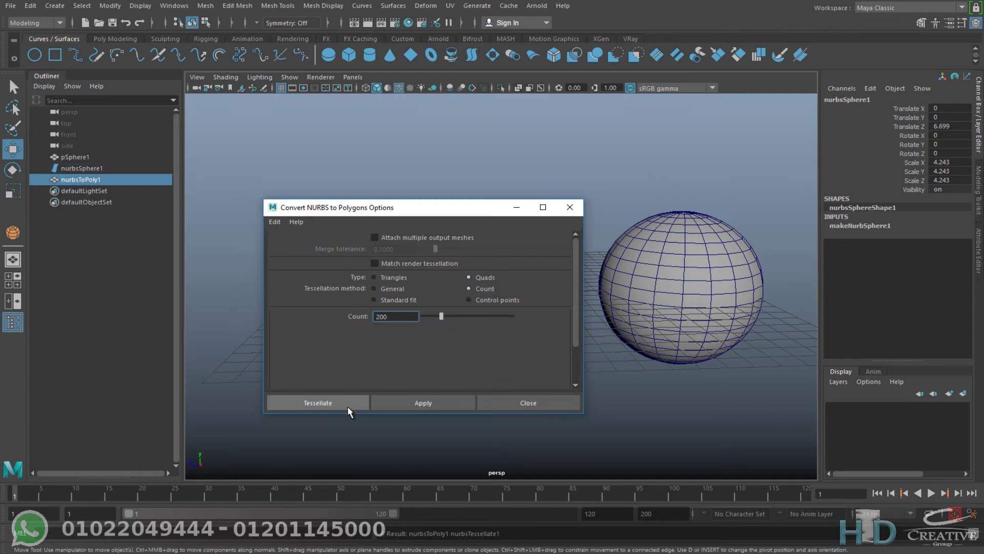
drag(474, 297, 302, 296)
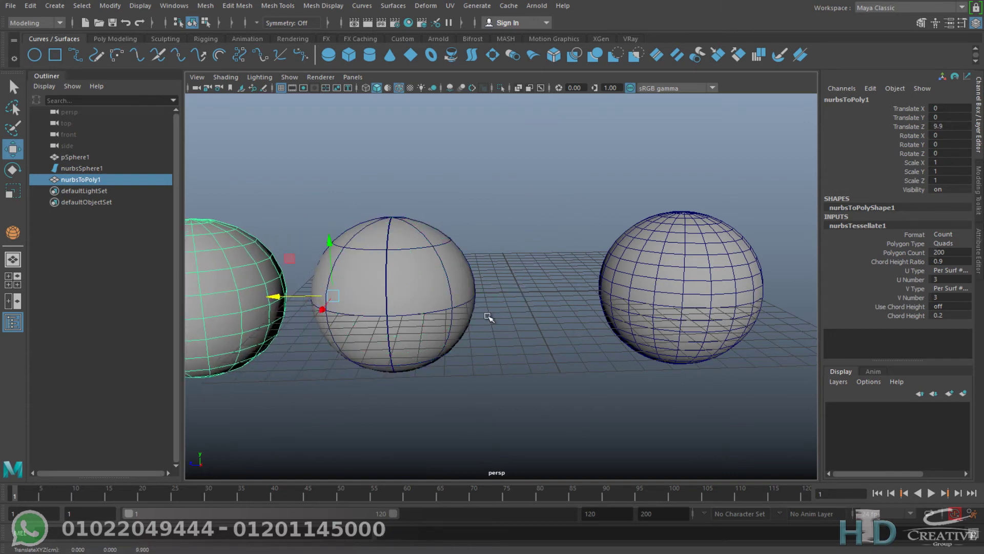
Move nurbsToPoly1 farther left along Z to space the three spheres apart
alt+middle_drag(499, 304, 582, 262)
click(545, 226)
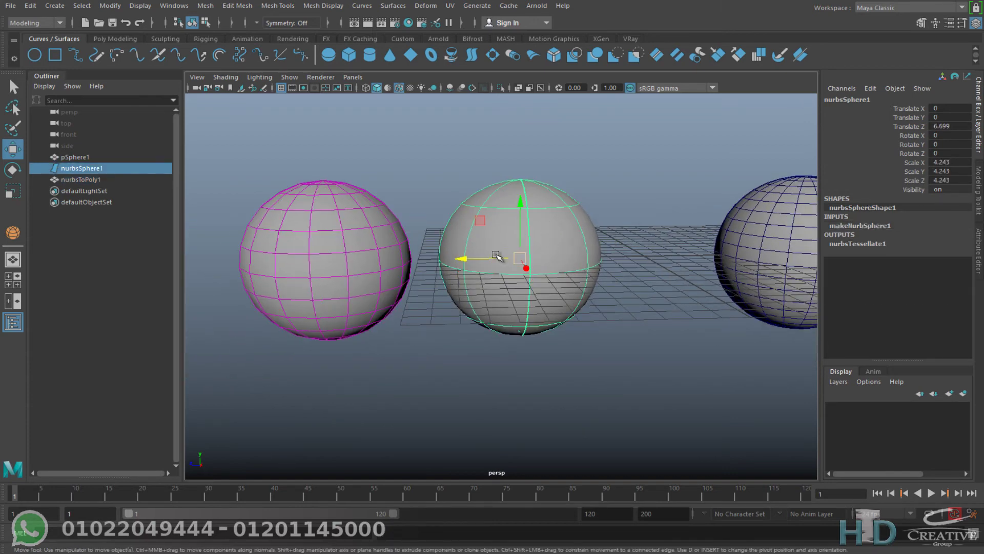
click(317, 199)
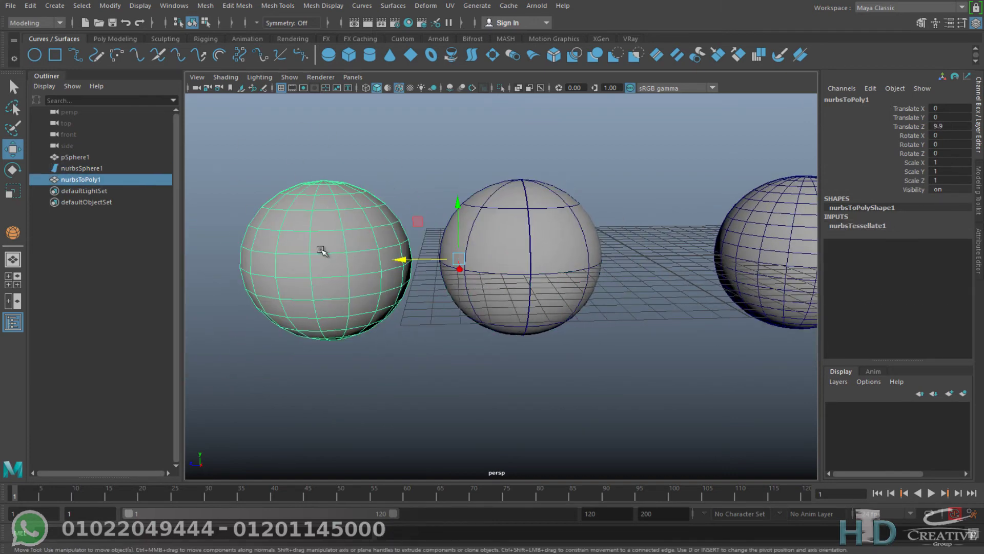
drag(402, 259, 345, 259)
Zoom out, select pSphere1, and show the Modify > Convert commands for it
scroll(515, 291, down, 3)
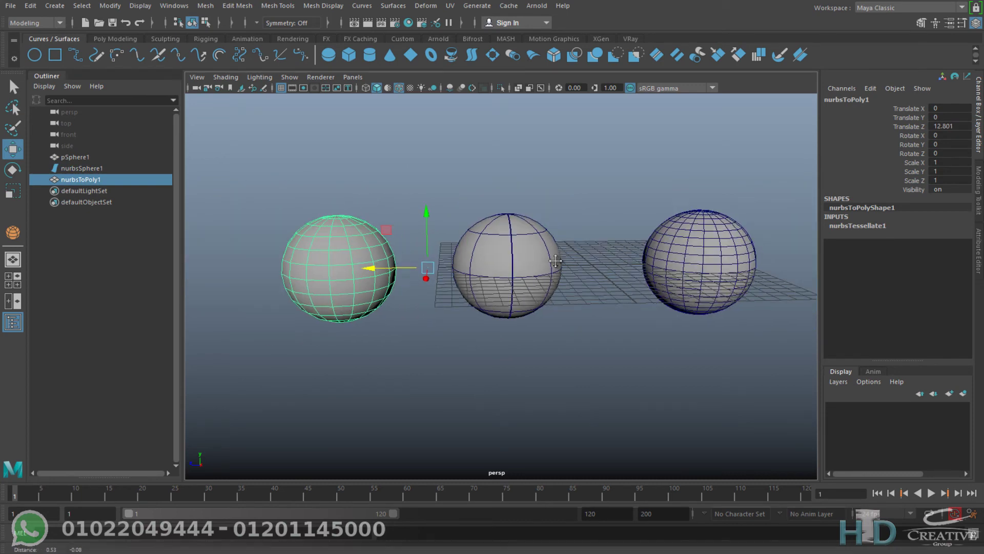
alt+drag(515, 291, 595, 353)
click(596, 323)
click(118, 8)
mouse_move(169, 278)
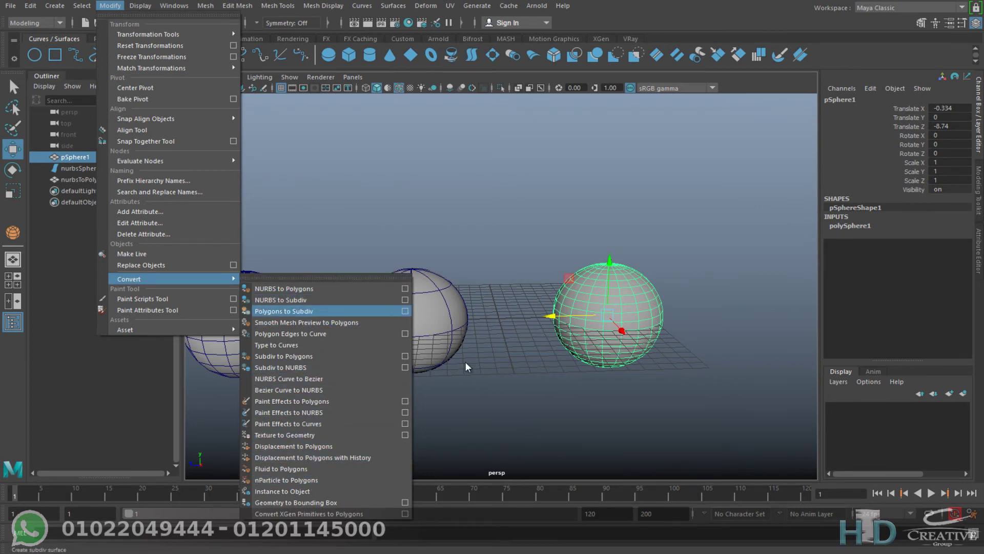
Dismiss the Convert menu, level the view, and reselect the middle NURBS sphere
click(518, 400)
alt+middle_drag(469, 391, 521, 384)
alt+drag(521, 383, 522, 377)
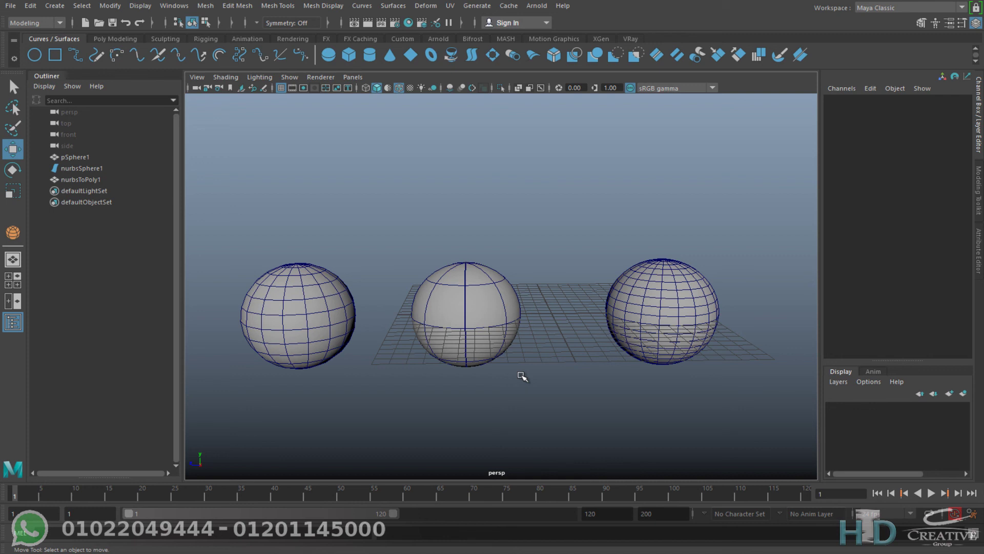
click(493, 301)
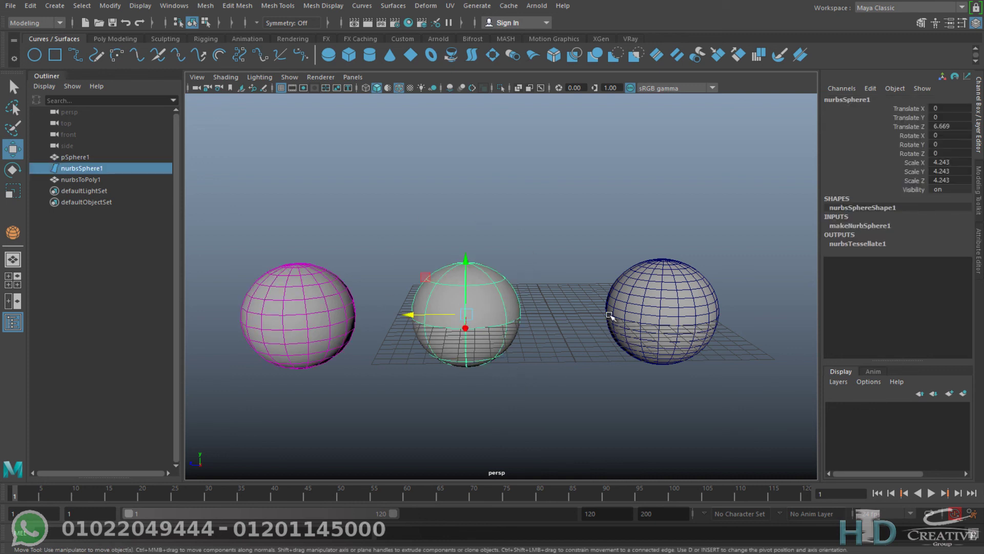